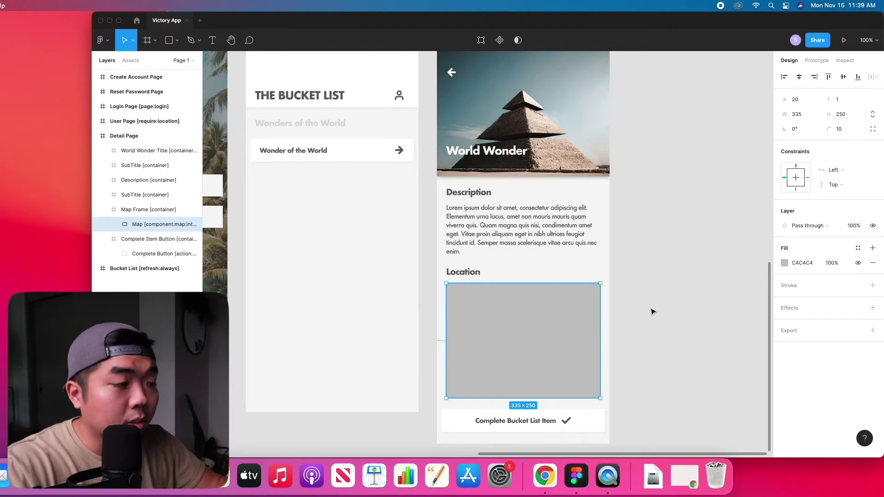
# Zoom the canvas out to 50% and clear the Map rectangle selection to show the Detail Page.
pyautogui.scroll(1, 645, 300)
pyautogui.press('-')
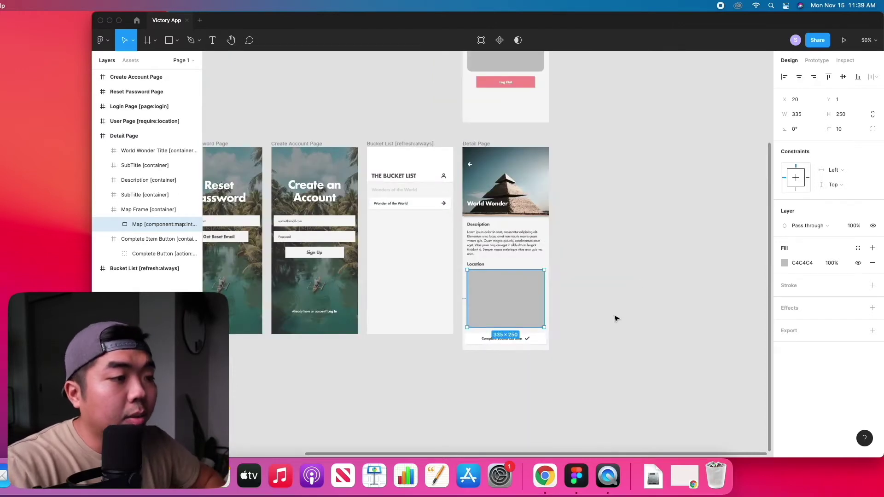
pyautogui.press('Escape')
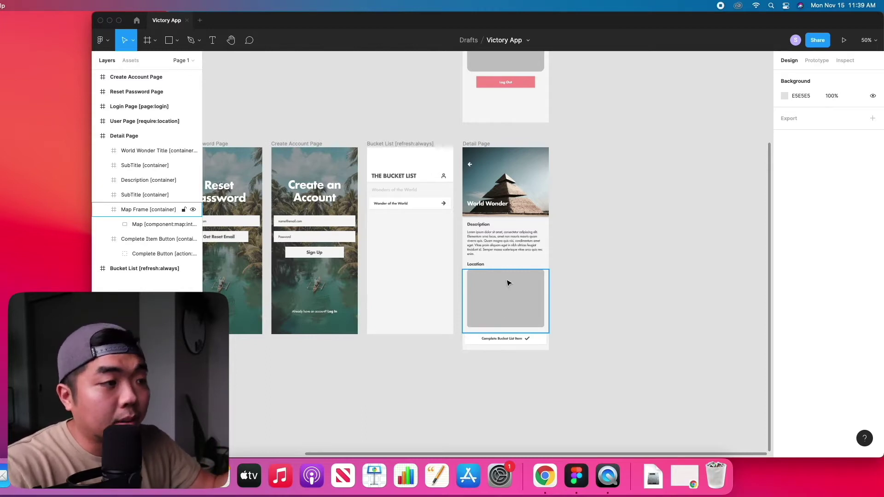
pyautogui.scroll(1, 505, 215)
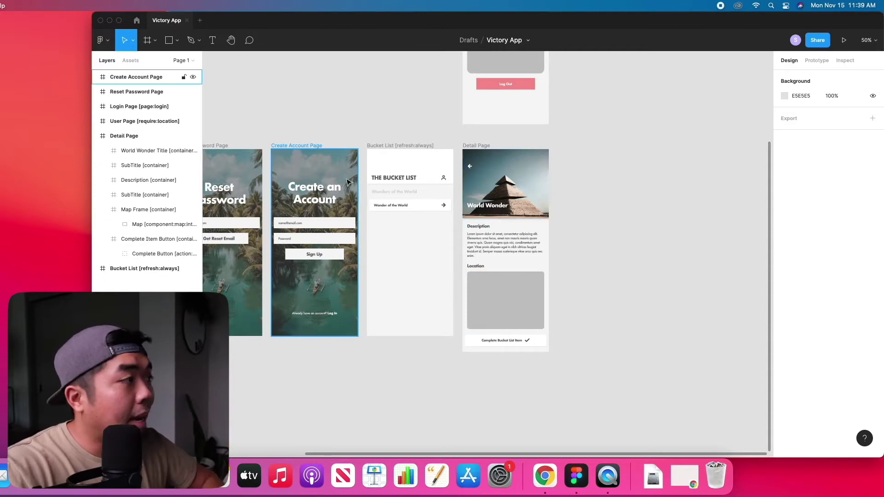
# Switch to Safari's Bravo Tags Master List and find the Map with markers [component:map:interactive] row.
pyautogui.hotkey('ctrl', 'Up')
pyautogui.click(530, 212)
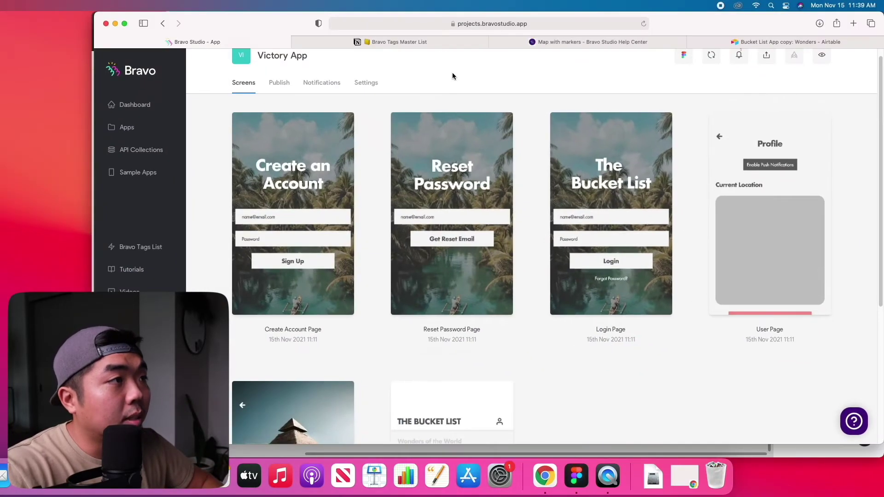
pyautogui.click(441, 42)
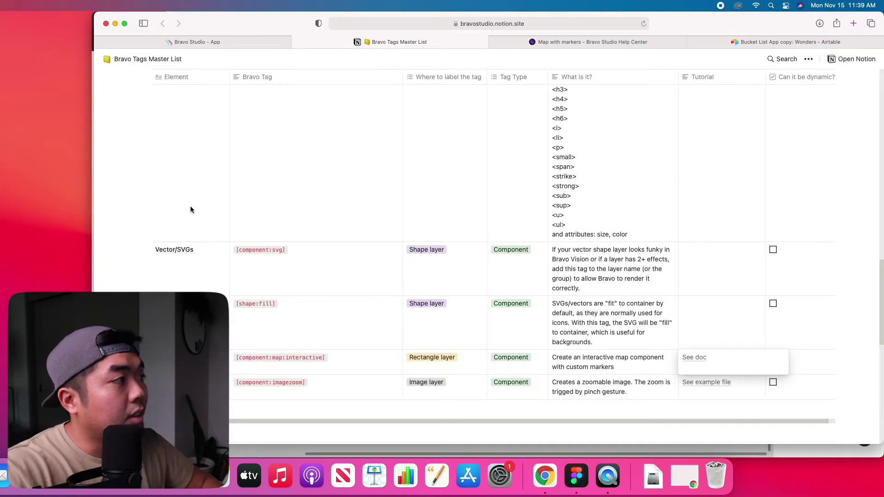
pyautogui.scroll(10, 298, 228)
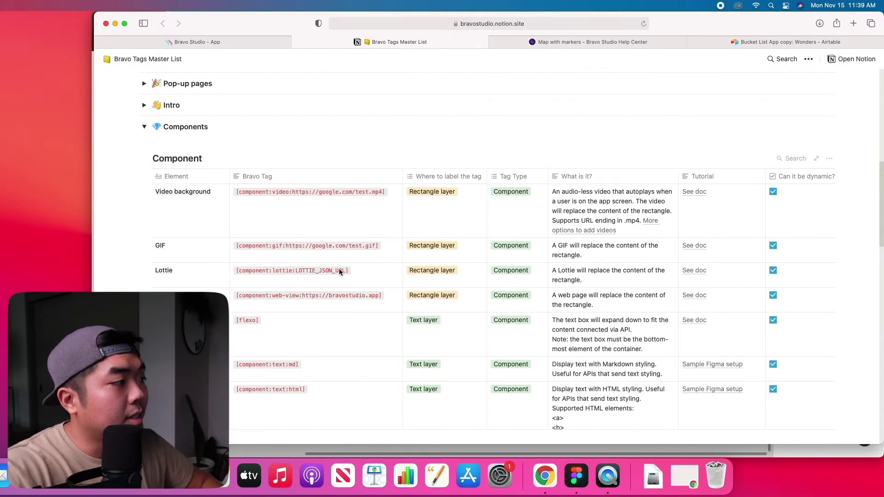
pyautogui.scroll(-15, 339, 270)
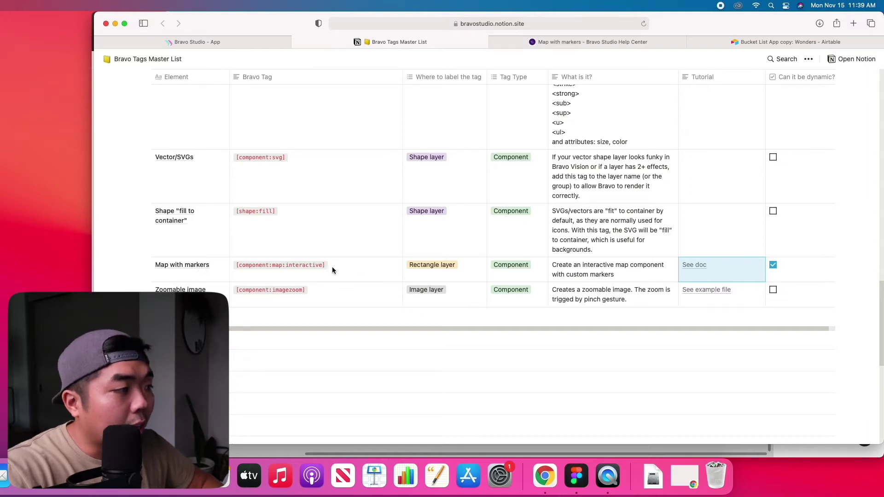
# Open the Map with markers help article and scroll up to its title and The Tags section.
pyautogui.click(639, 45)
pyautogui.scroll(6, 548, 274)
pyautogui.scroll(4, 549, 277)
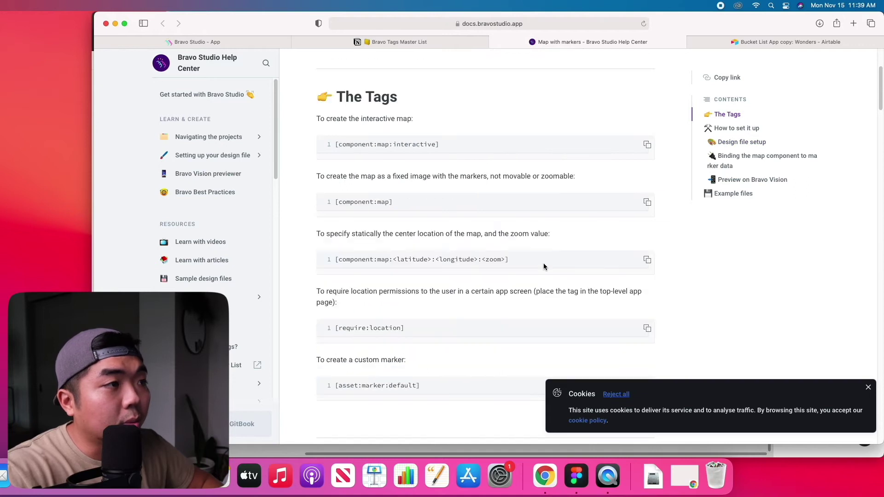
pyautogui.scroll(3, 471, 263)
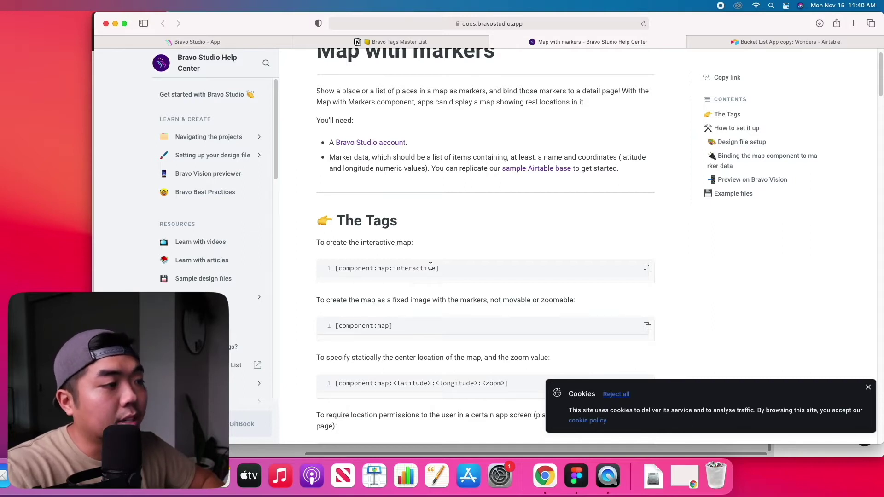
pyautogui.press('super+Tab')
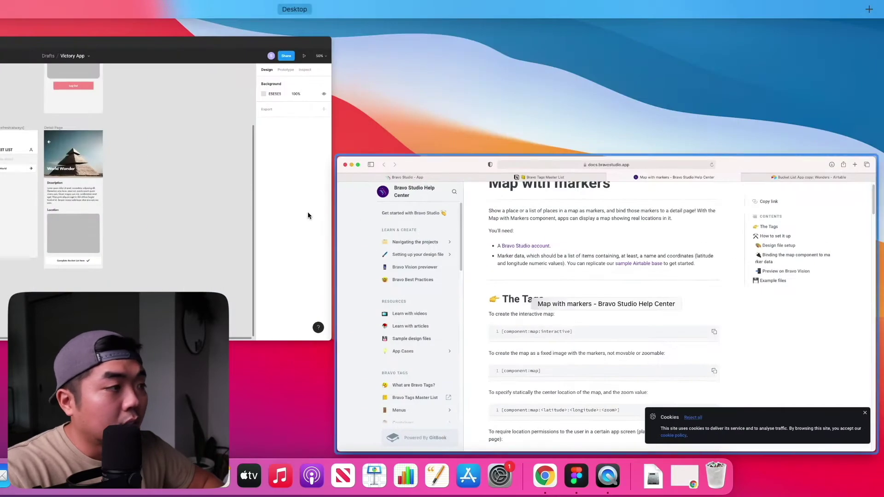
pyautogui.click(527, 301)
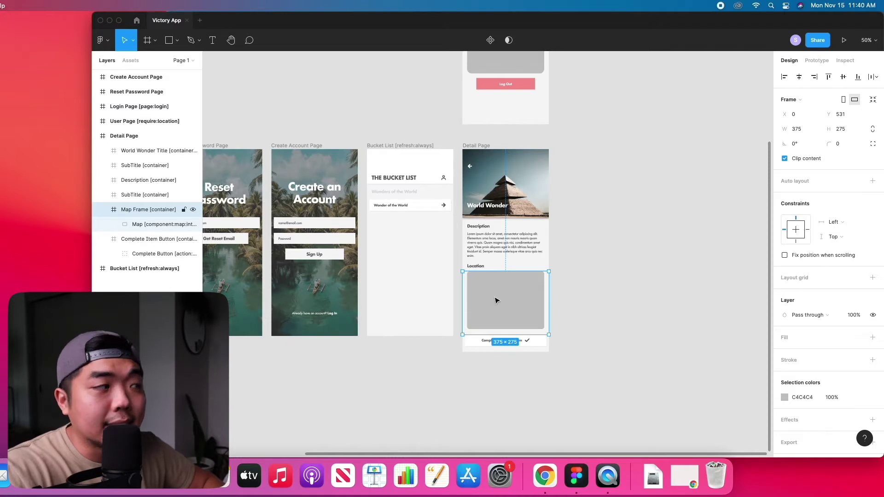
pyautogui.click(152, 225)
pyautogui.doubleClick(152, 225)
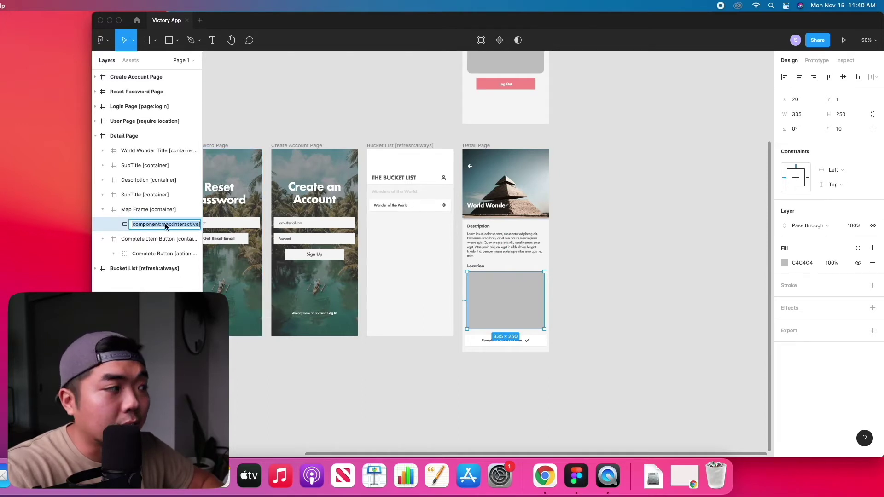
pyautogui.press('Return')
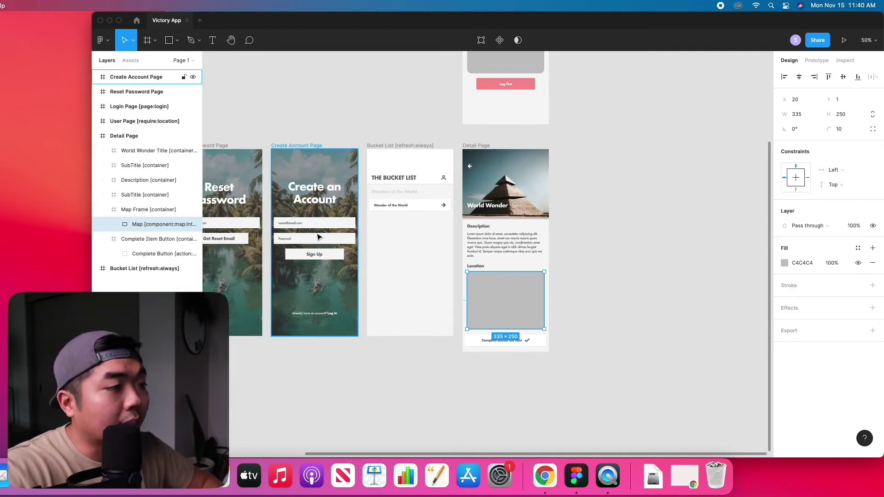
pyautogui.hotkey('ctrl', 'Right')
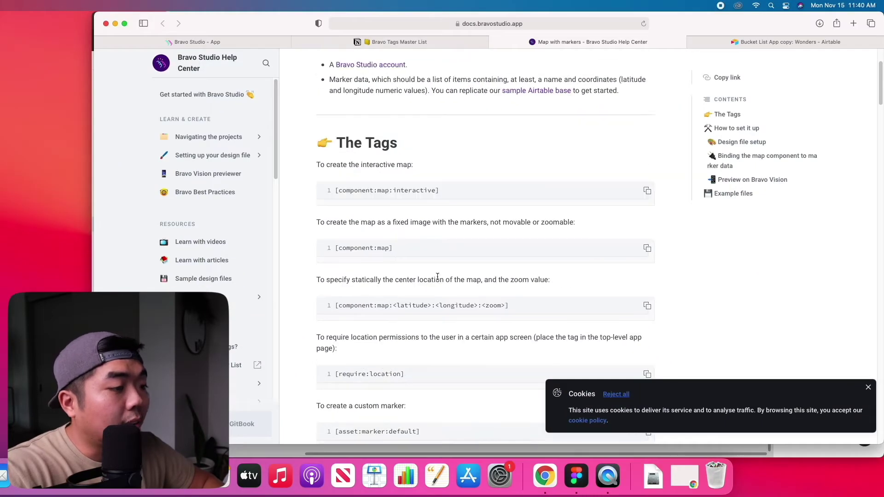
# Read the [component:map:<latitude>:<longitude>:<zoom>] tag, then bring the Figma design back to the front.
pyautogui.scroll(-3, 437, 276)
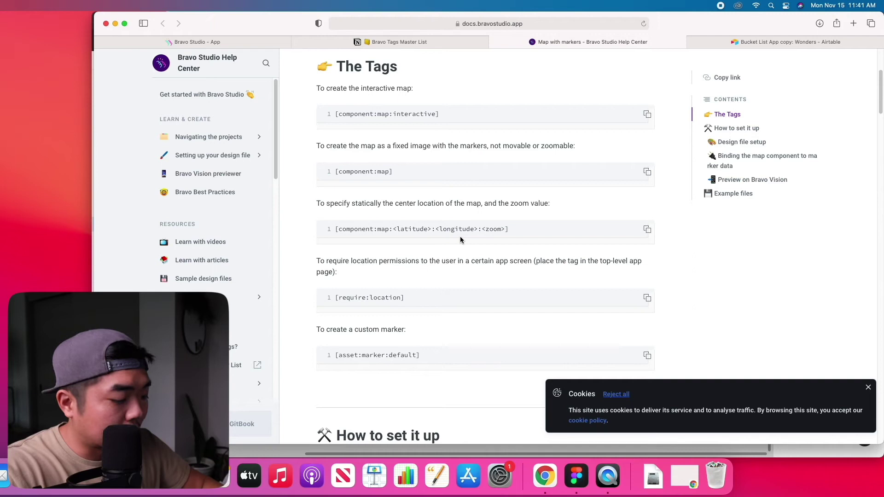
pyautogui.hotkey('ctrl', 'Up')
pyautogui.click(158, 158)
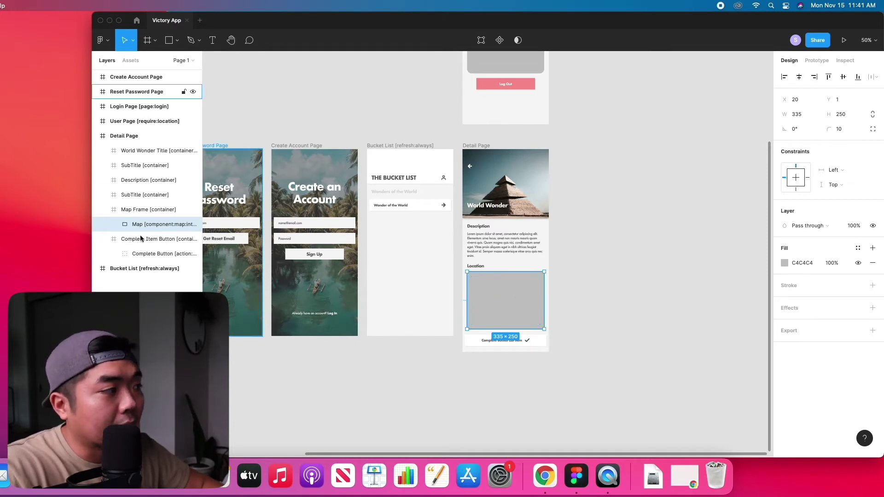
# Rename the Map layer to 'Map [component:map:interactive]' and switch to the browser.
pyautogui.doubleClick(154, 224)
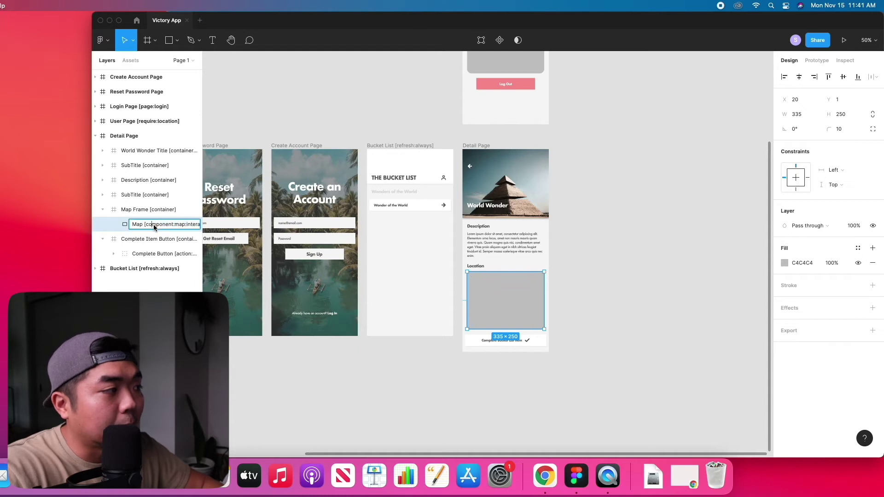
pyautogui.press('Right')
pyautogui.click(675, 283)
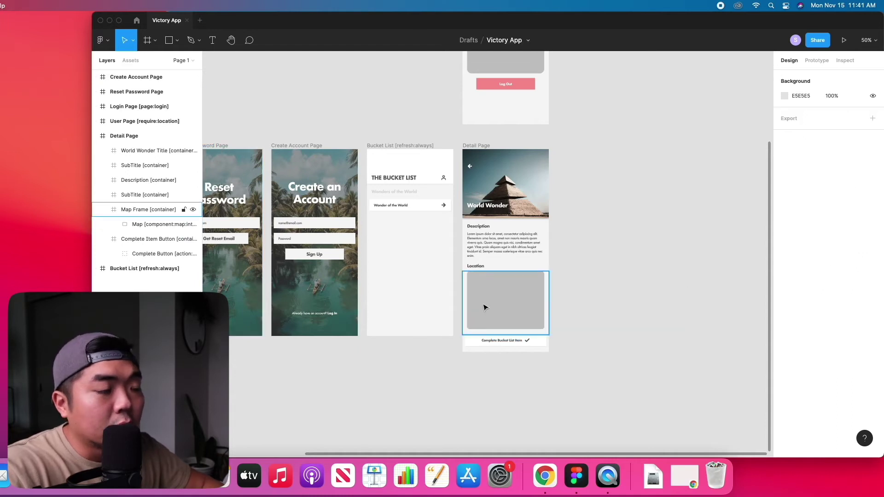
pyautogui.press('super+Tab')
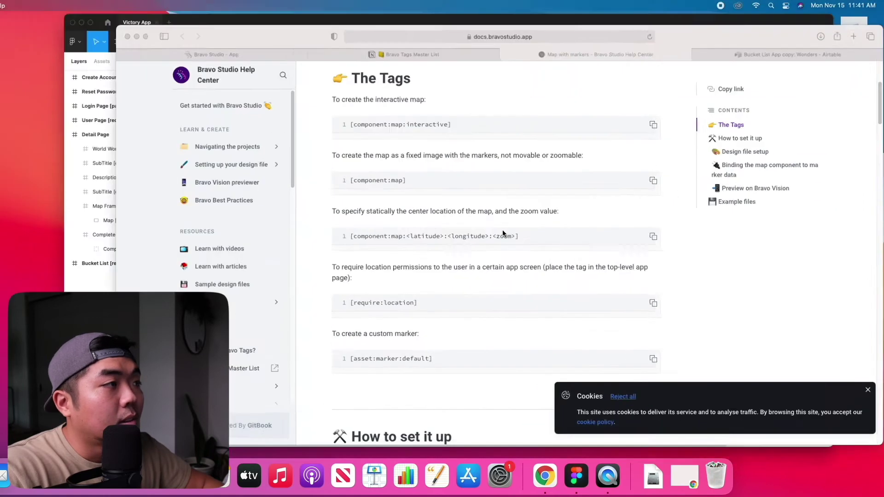
# Open the Detail Page's Map element bindings under Map Frame in Bravo Studio.
pyautogui.click(255, 43)
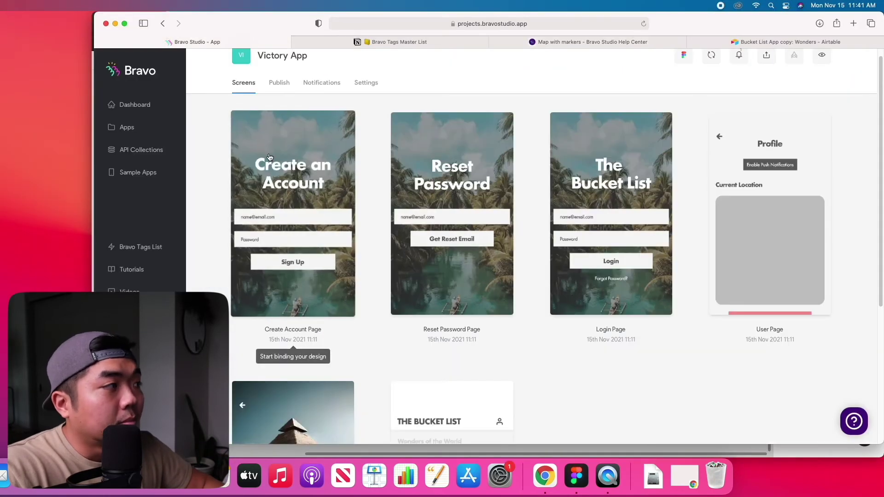
pyautogui.scroll(-5, 343, 186)
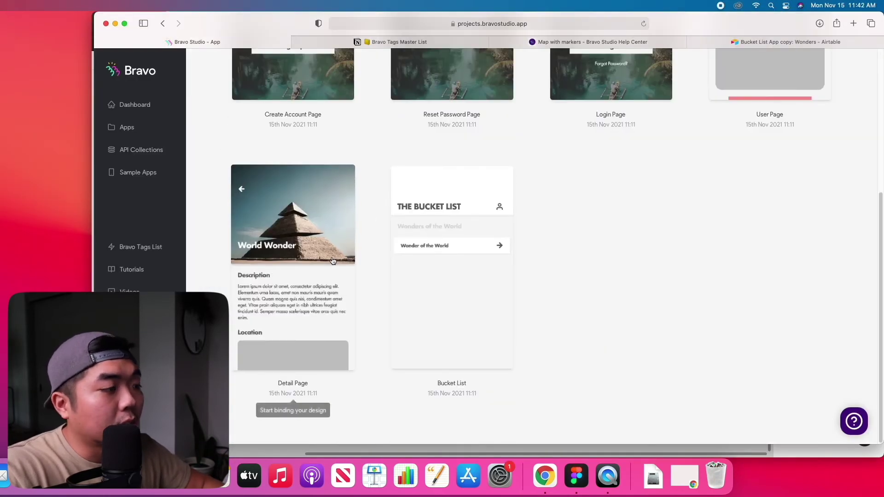
pyautogui.click(293, 409)
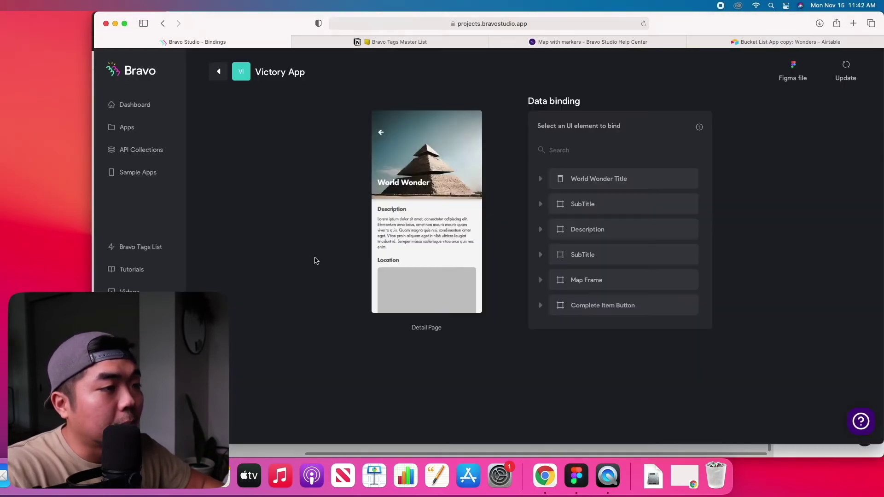
pyautogui.click(568, 283)
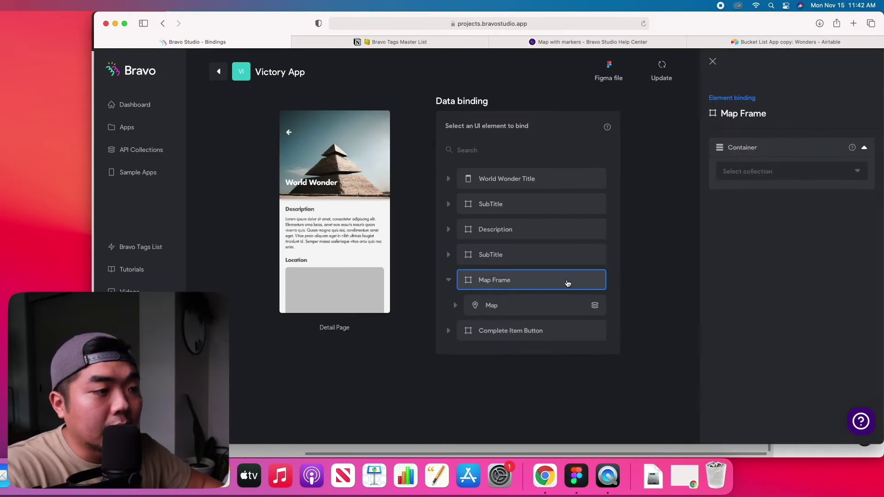
pyautogui.click(530, 312)
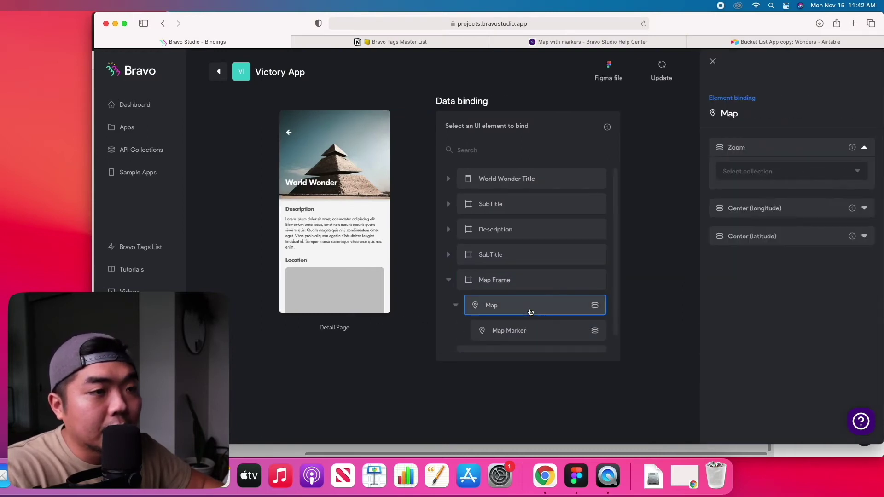
# Check the Map's Center (longitude) and Center (latitude) bindings to Wonders - Detail, then view Airtable.
pyautogui.click(864, 208)
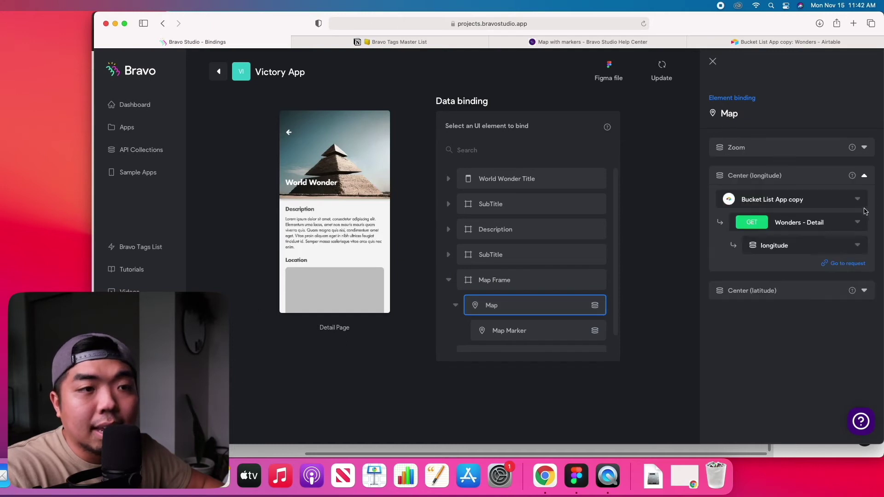
pyautogui.click(863, 290)
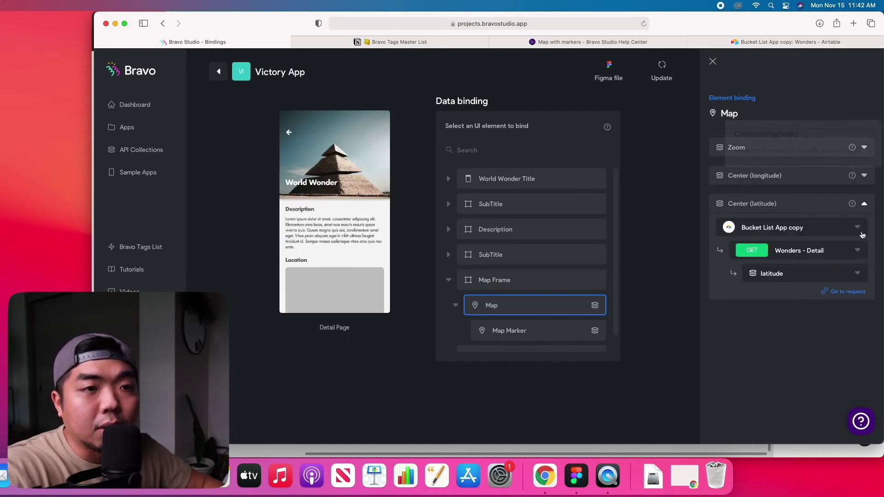
pyautogui.click(865, 177)
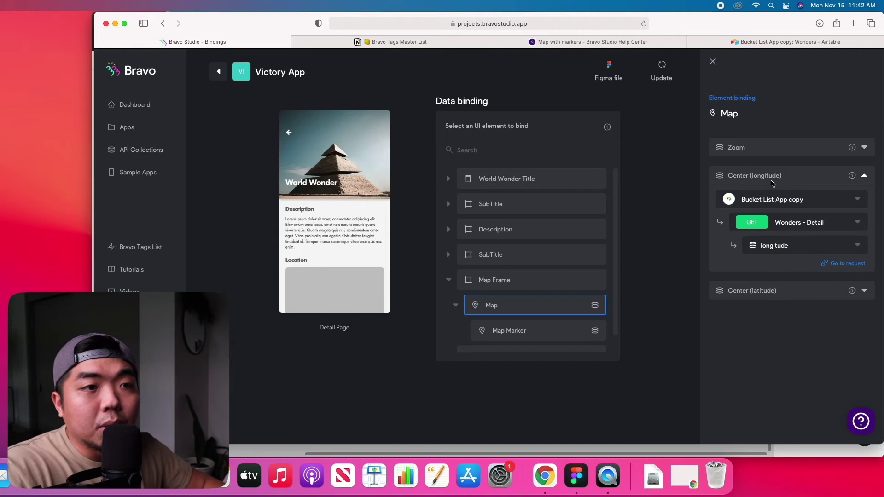
pyautogui.click(755, 42)
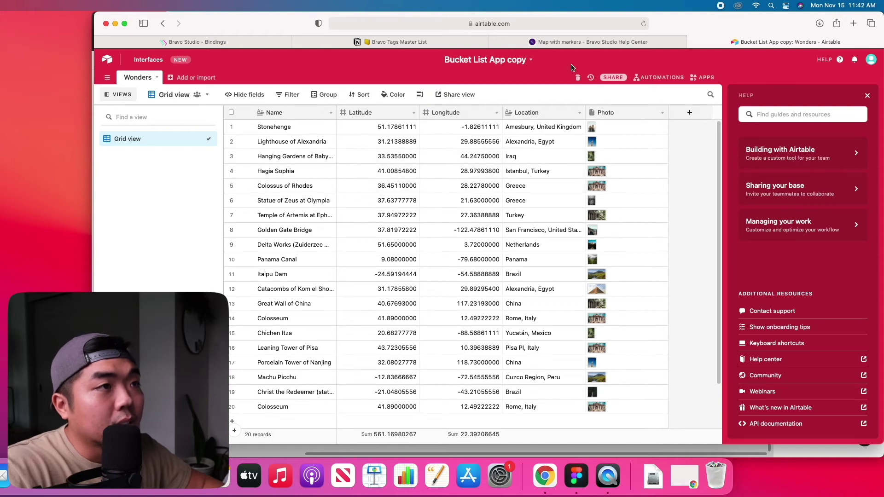
# Return from the Airtable Wonders table to the Bravo Studio Map bindings.
pyautogui.click(208, 41)
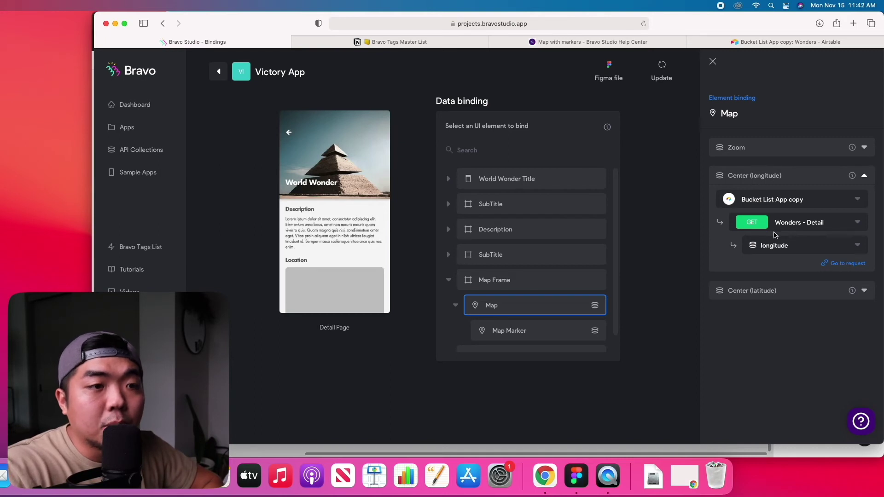
# Show Center (latitude) bound to the Wonders - Detail latitude field, then bring up all windows.
pyautogui.click(864, 291)
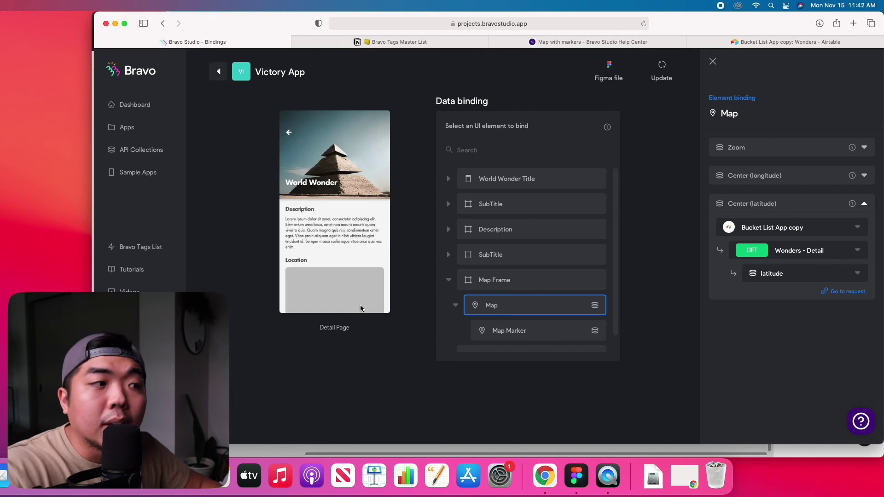
pyautogui.hotkey('ctrl', 'Up')
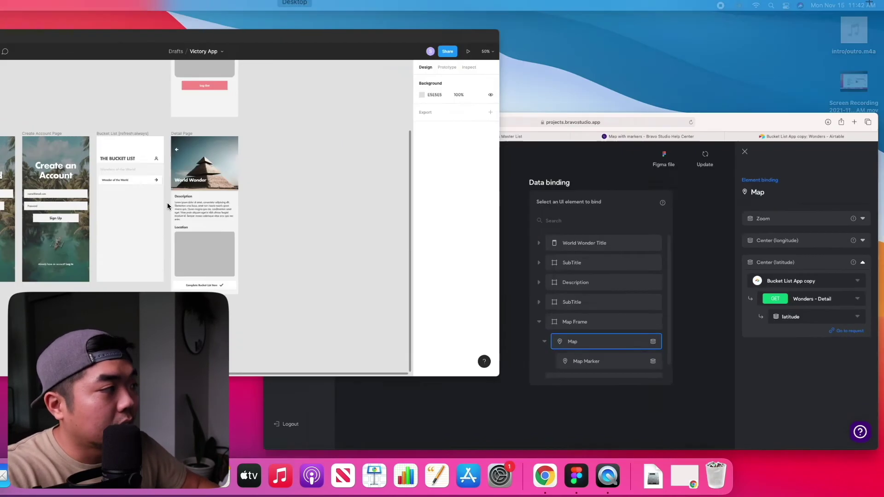
# Return to Figma and put the 'Map [component:map:interactive]' layer name into editing.
pyautogui.click(168, 206)
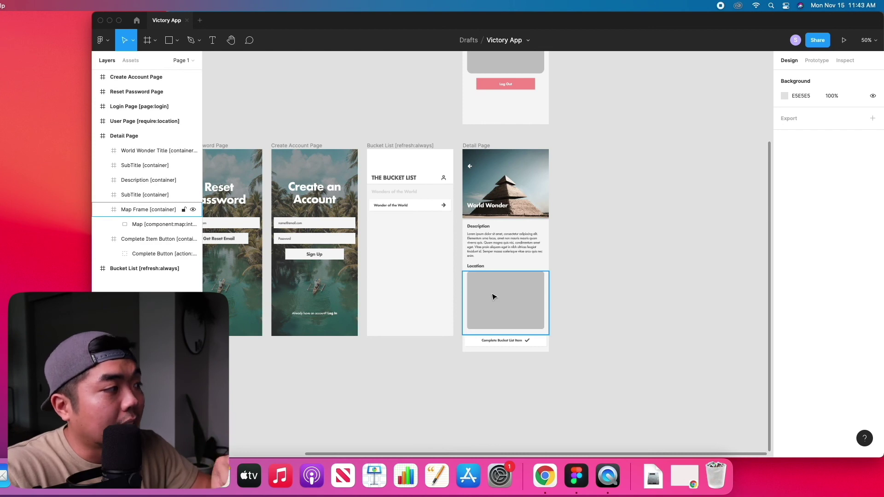
pyautogui.doubleClick(160, 225)
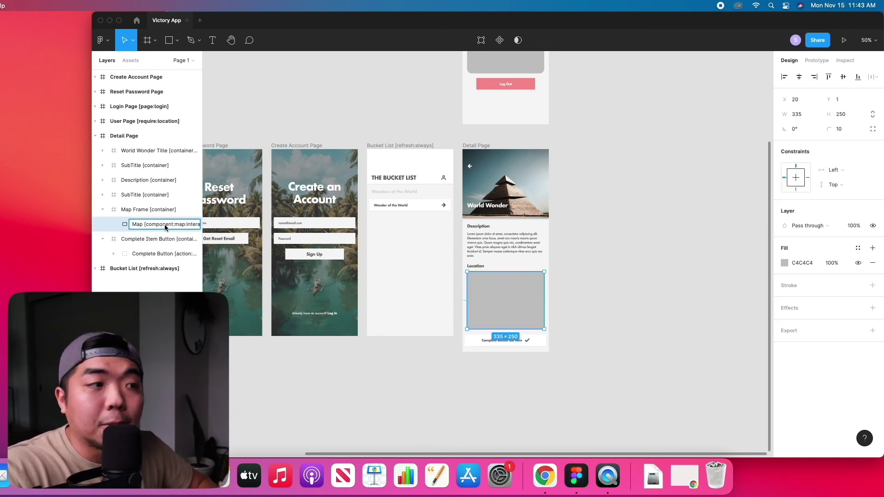